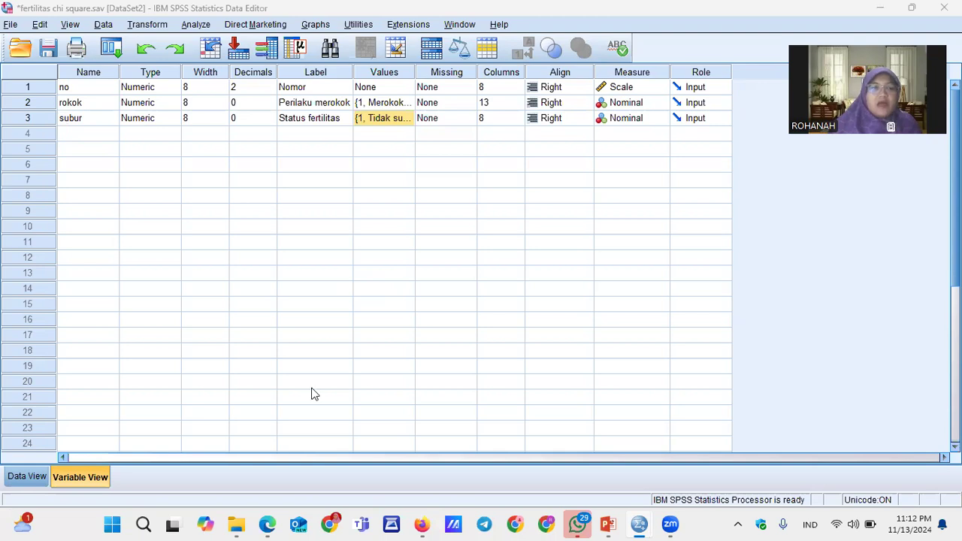
# Check the value labels defined for the rokok and subur variables
pyautogui.click(383, 103)
pyautogui.click(406, 103)
pyautogui.click(631, 159)
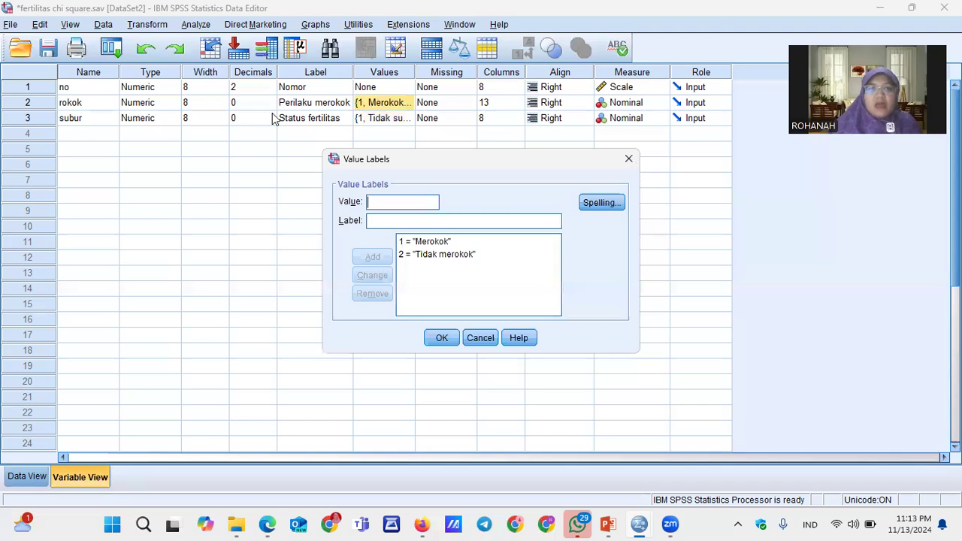
pyautogui.click(382, 123)
pyautogui.click(406, 118)
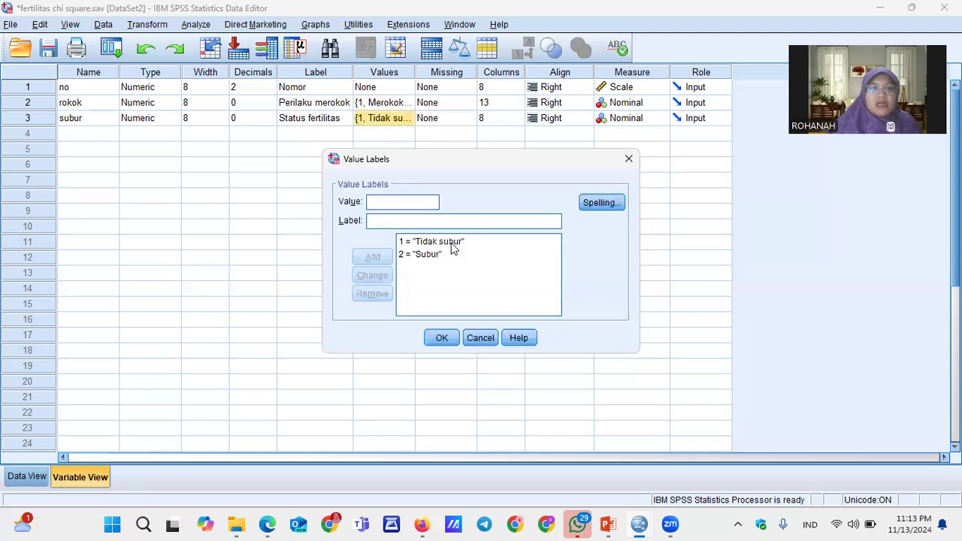
pyautogui.click(629, 158)
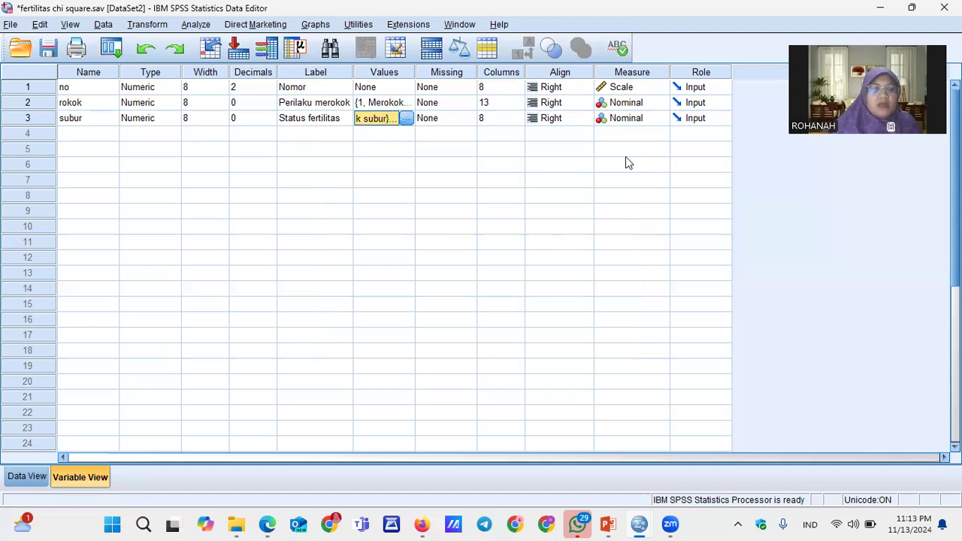
# Set up a Crosstabs analysis from the data view with Perilaku merokok [rokok] as the row variable and Status fertilitas [subur] as the column variable
pyautogui.hotkey('ctrl', 't')
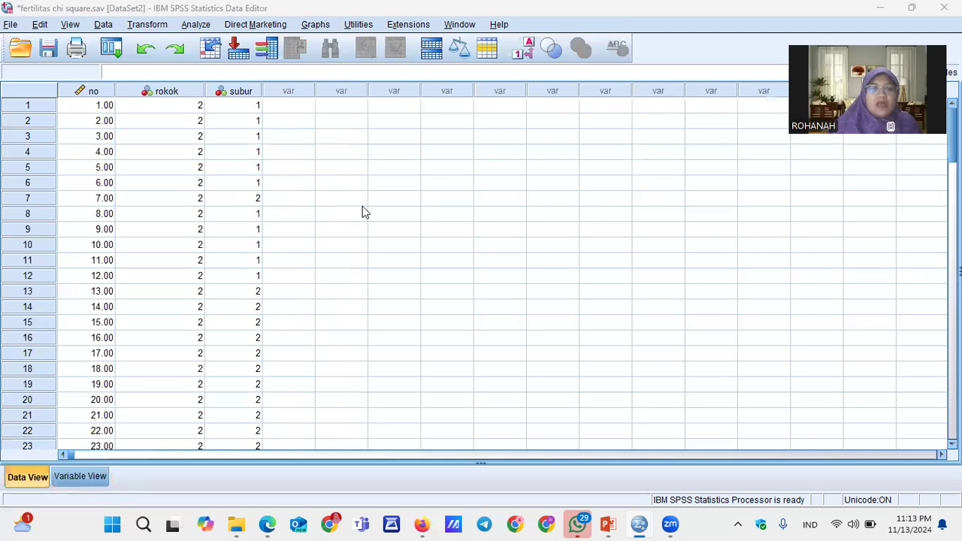
pyautogui.click(196, 24)
pyautogui.moveTo(238, 58)
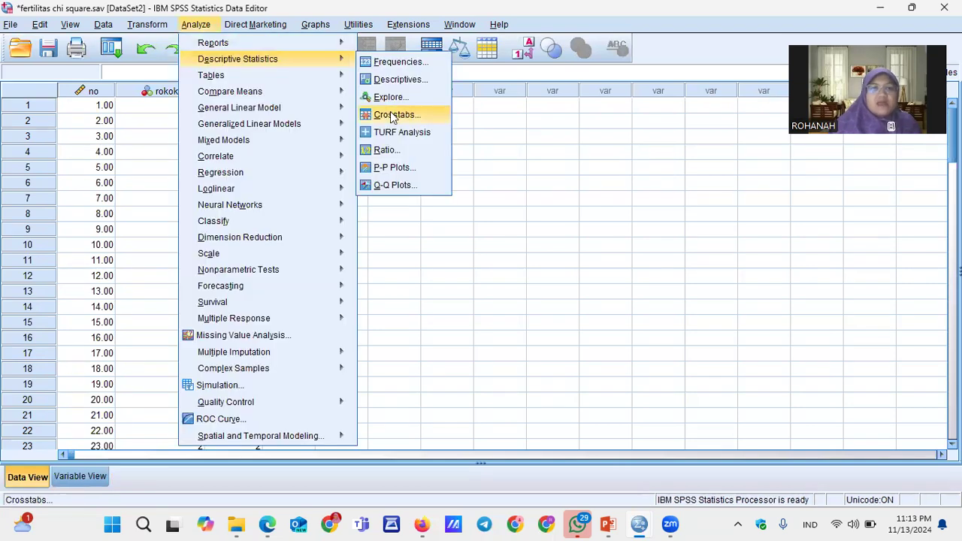
pyautogui.click(392, 117)
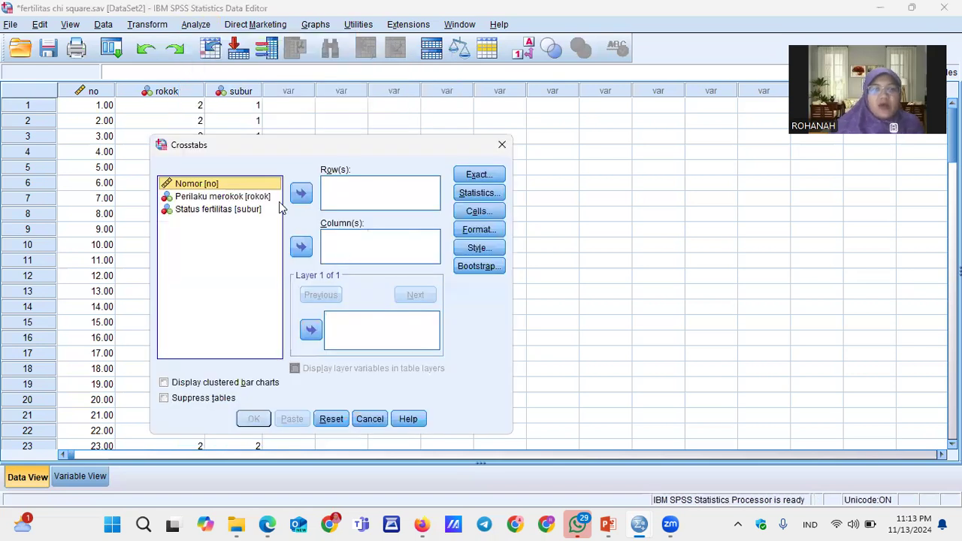
pyautogui.click(221, 196)
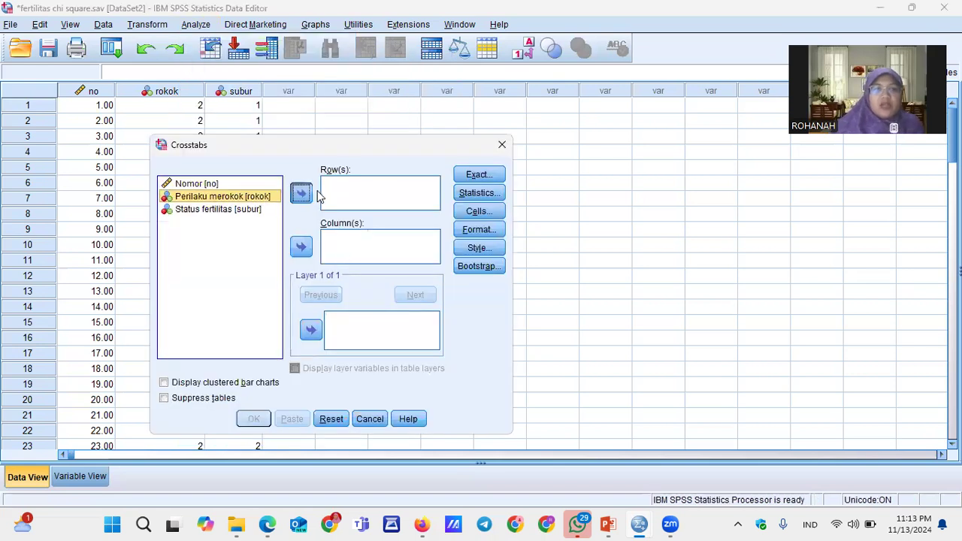
pyautogui.click(301, 193)
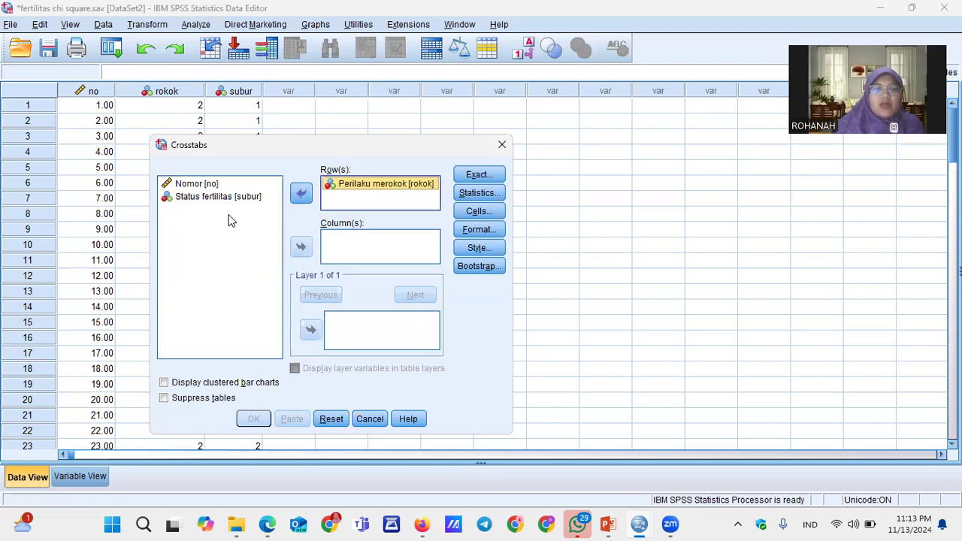
pyautogui.click(218, 196)
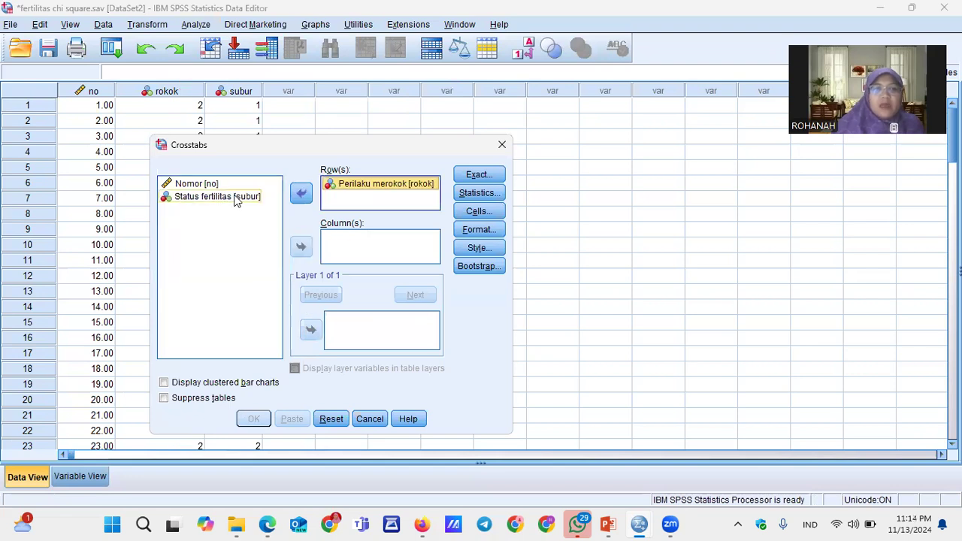
pyautogui.click(301, 248)
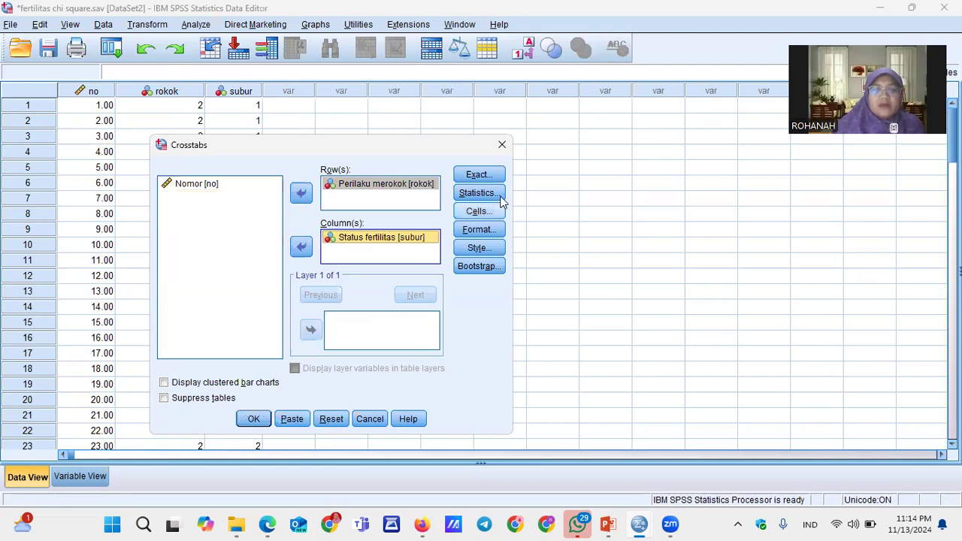
# Include the Chi-square and Risk statistics in the crosstabs analysis
pyautogui.click(494, 197)
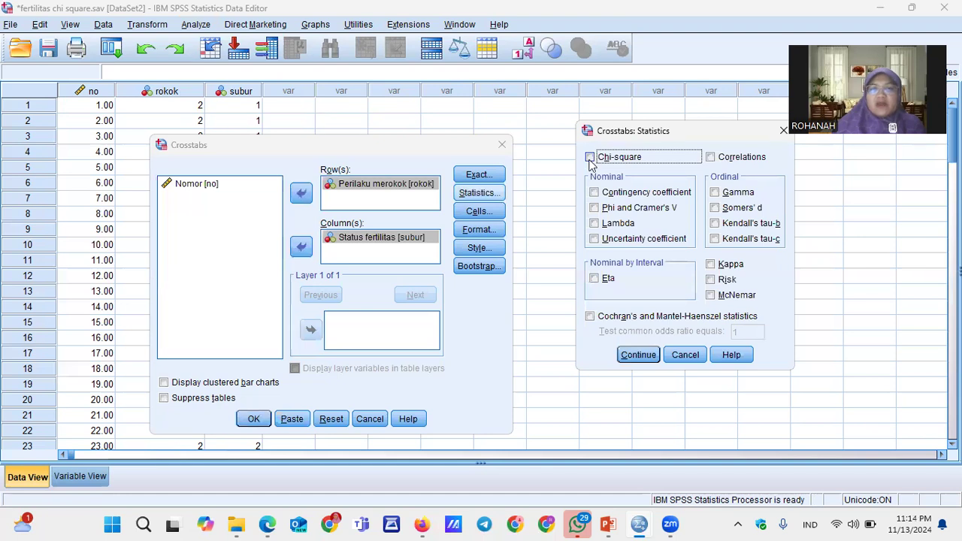
pyautogui.click(590, 159)
pyautogui.click(711, 281)
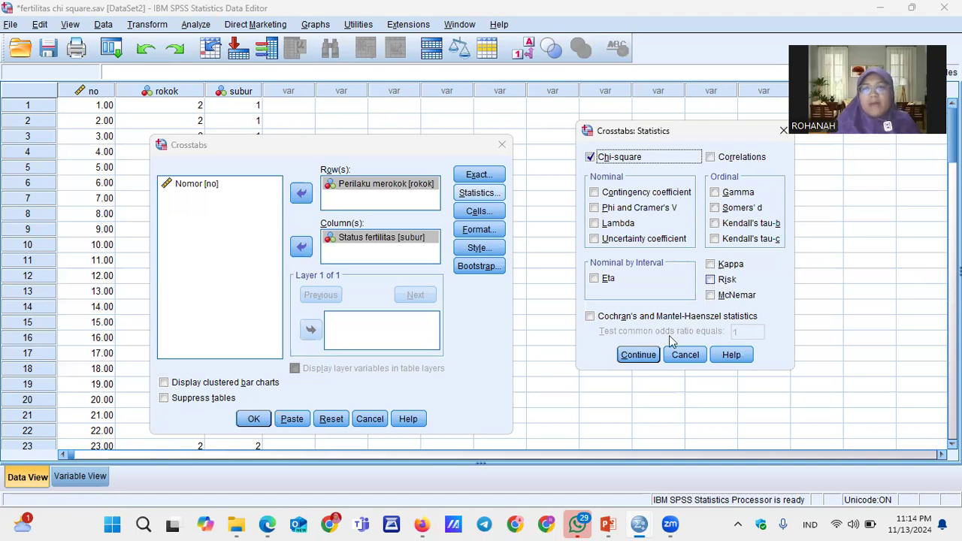
pyautogui.click(638, 355)
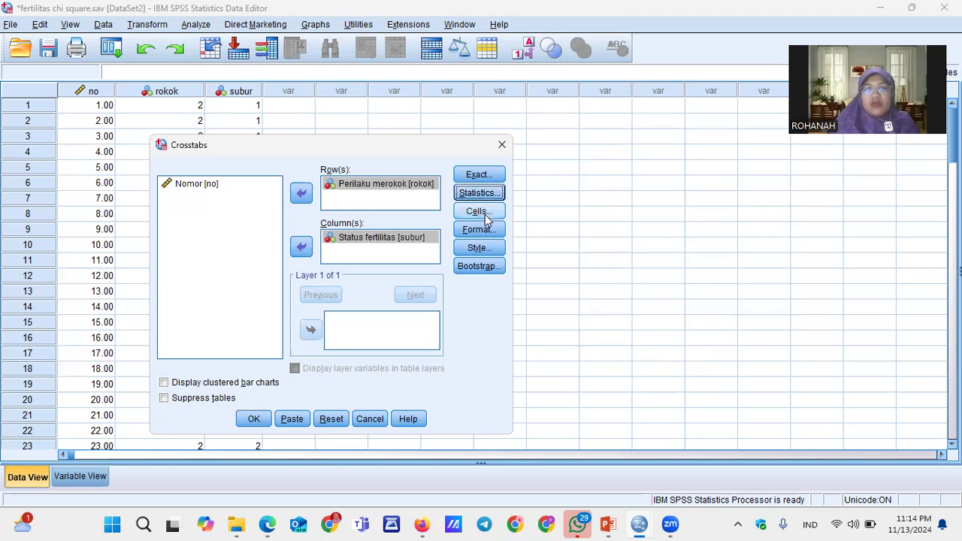
# Add row percentages to the crosstab cells alongside the observed counts and run the analysis
pyautogui.click(478, 212)
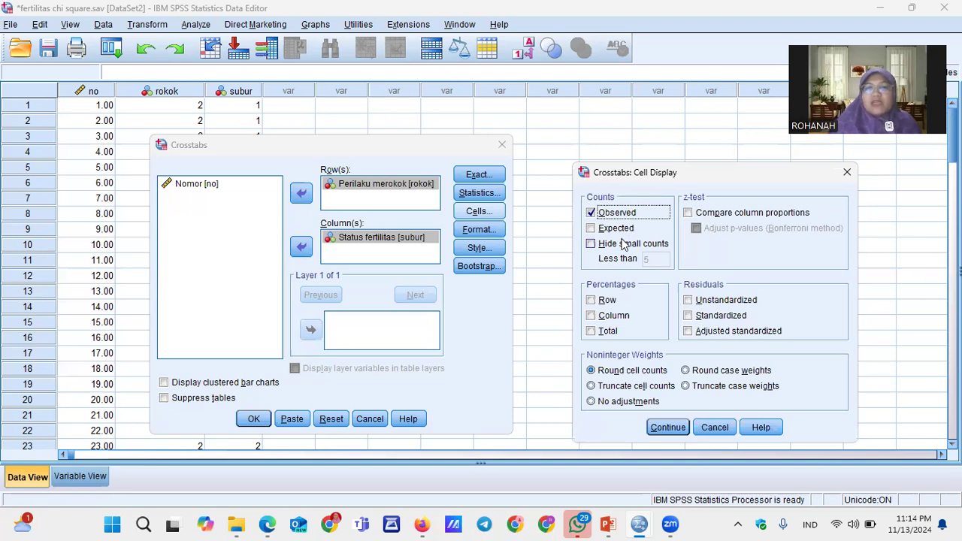
pyautogui.moveTo(671, 176); pyautogui.dragTo(380, 73)
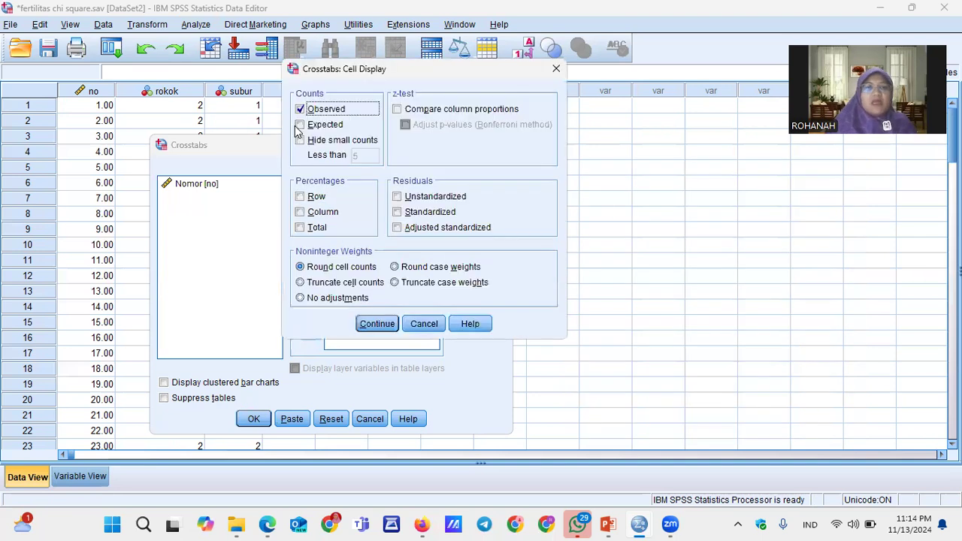
pyautogui.click(300, 197)
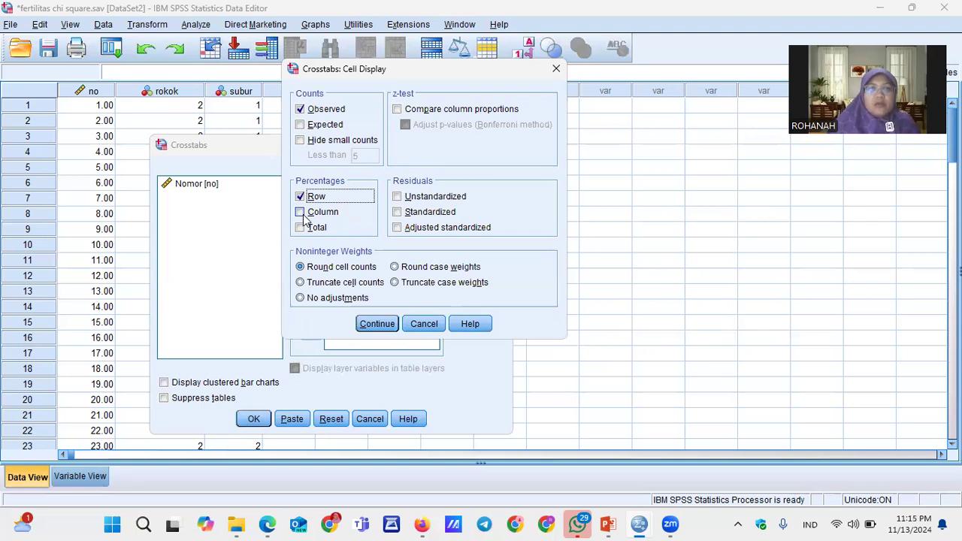
pyautogui.click(381, 325)
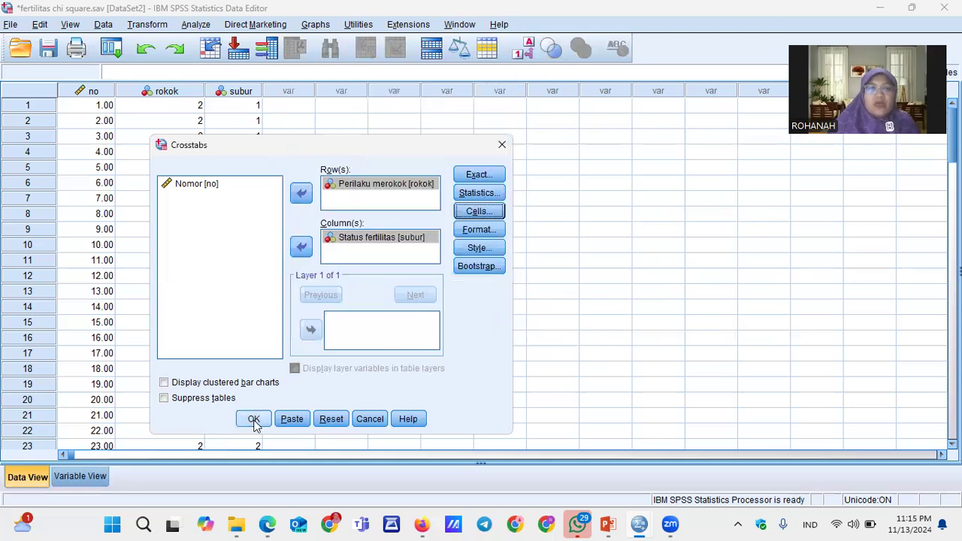
pyautogui.click(253, 419)
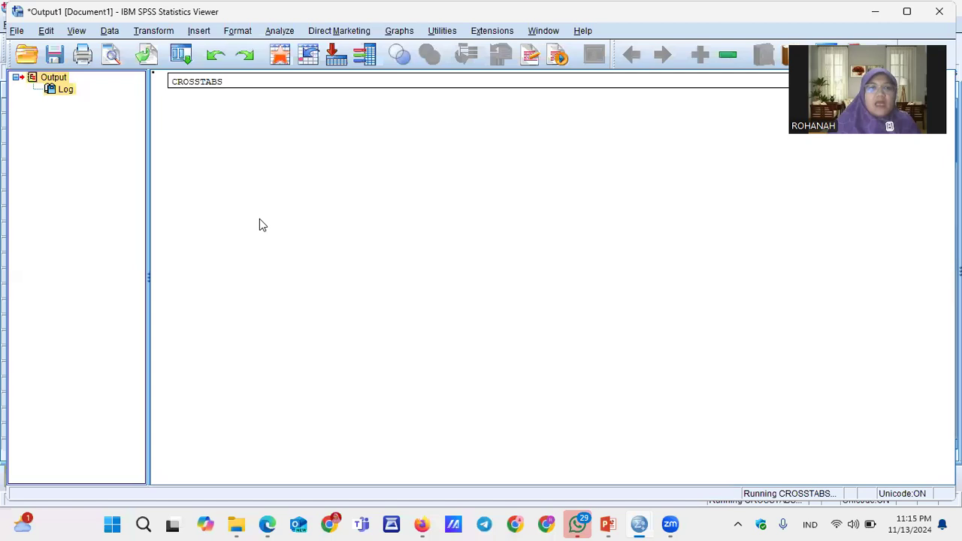
# Examine the crosstabs output: the case processing summary, crosstabulation percentages, chi-square significance values and the odds ratio with its confidence interval
pyautogui.scroll(2, 390, 229)
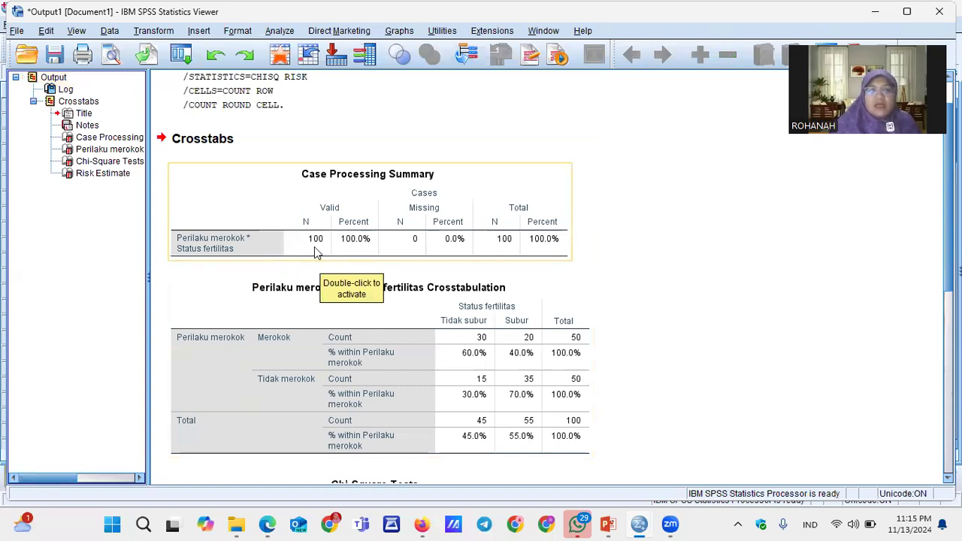
pyautogui.scroll(-1, 466, 214)
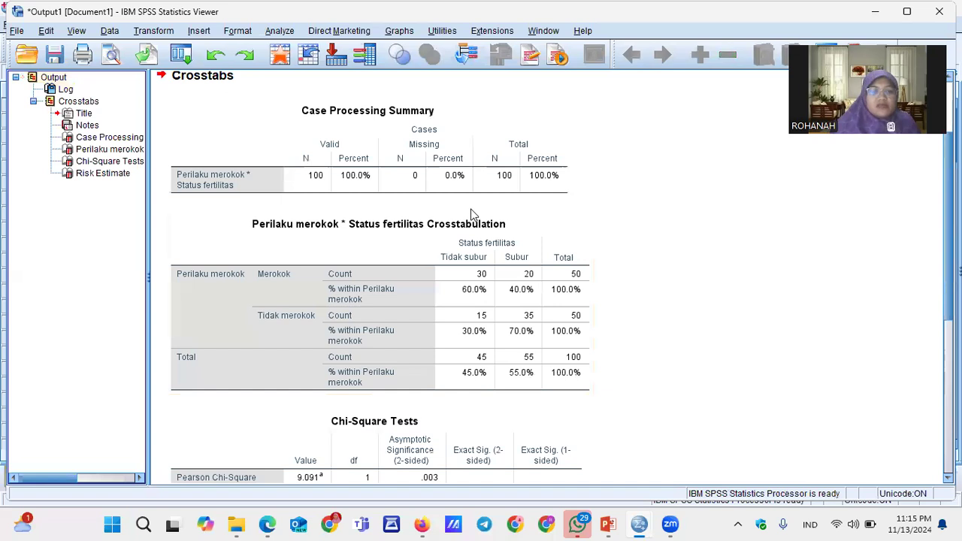
pyautogui.scroll(-1, 415, 168)
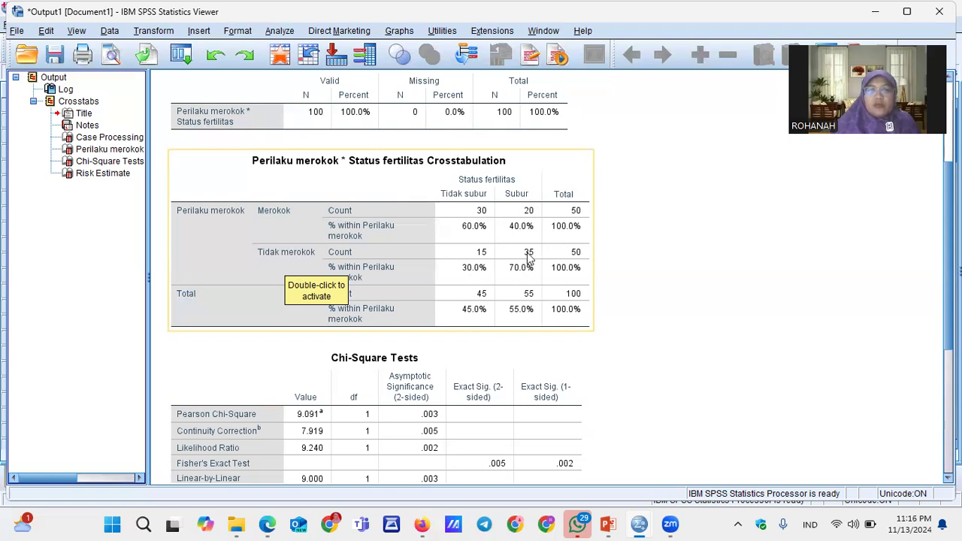
pyautogui.scroll(-5, 525, 278)
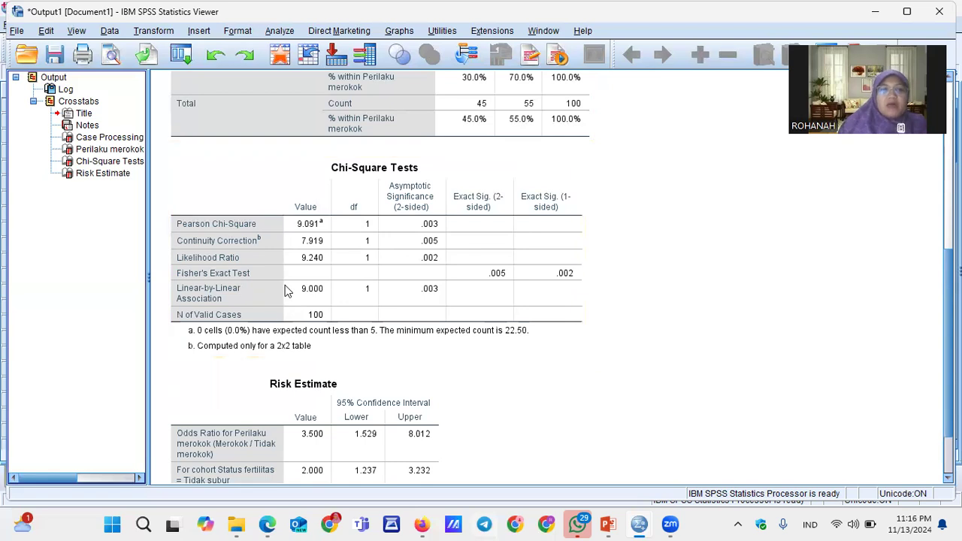
pyautogui.scroll(2, 240, 218)
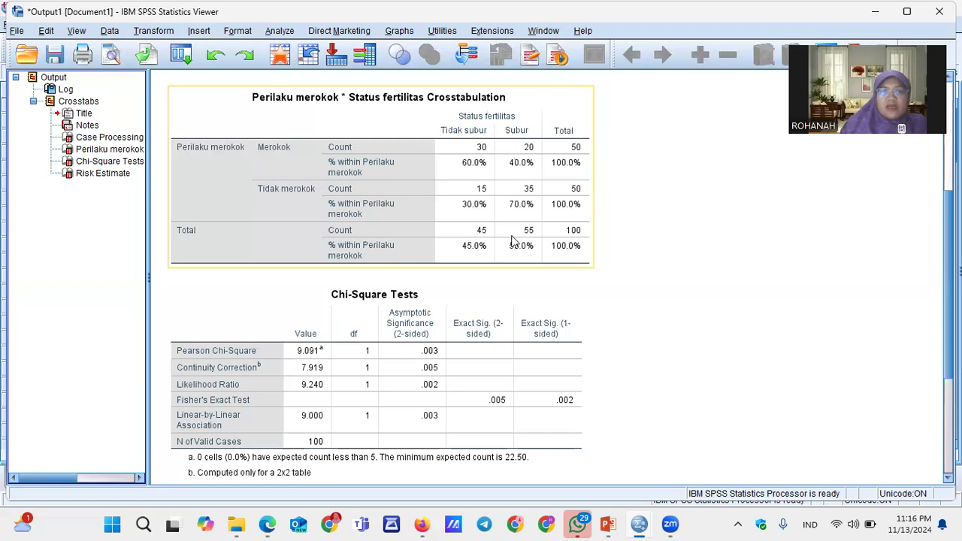
pyautogui.scroll(-1, 402, 333)
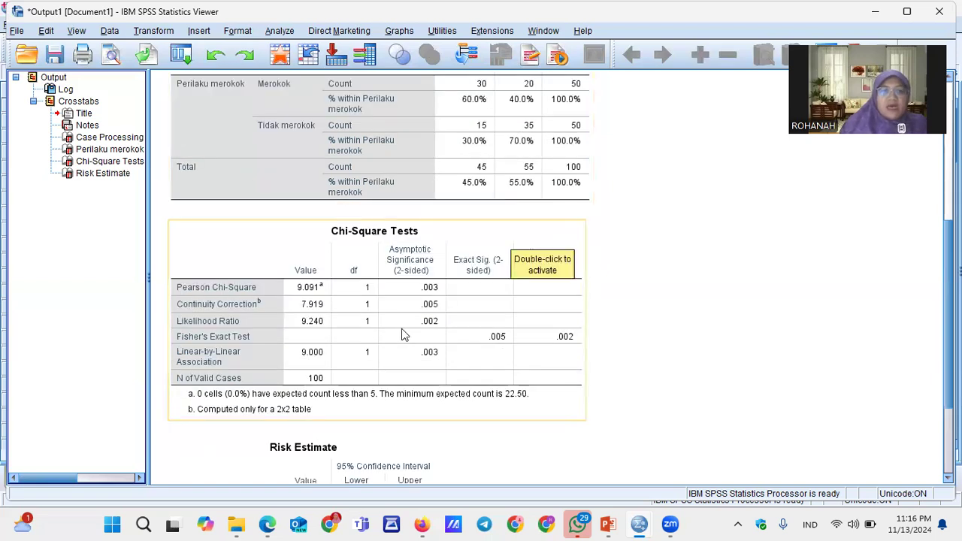
pyautogui.scroll(-1, 244, 342)
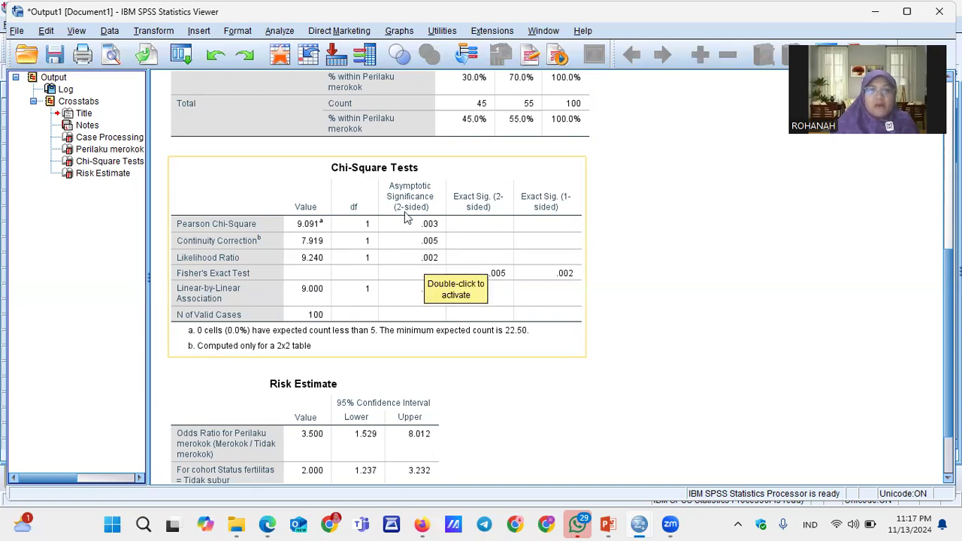
pyautogui.scroll(1, 338, 124)
pyautogui.scroll(2, 473, 211)
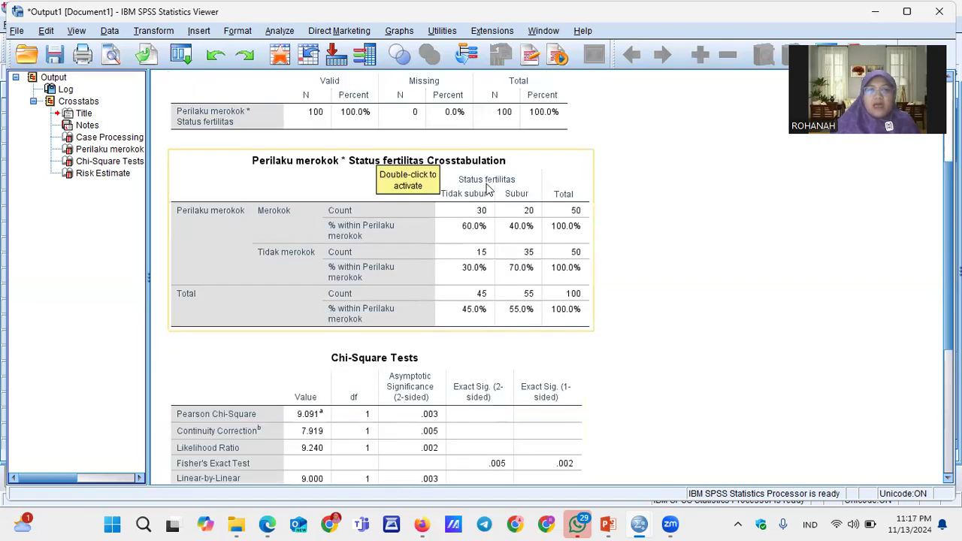
pyautogui.scroll(-4, 481, 210)
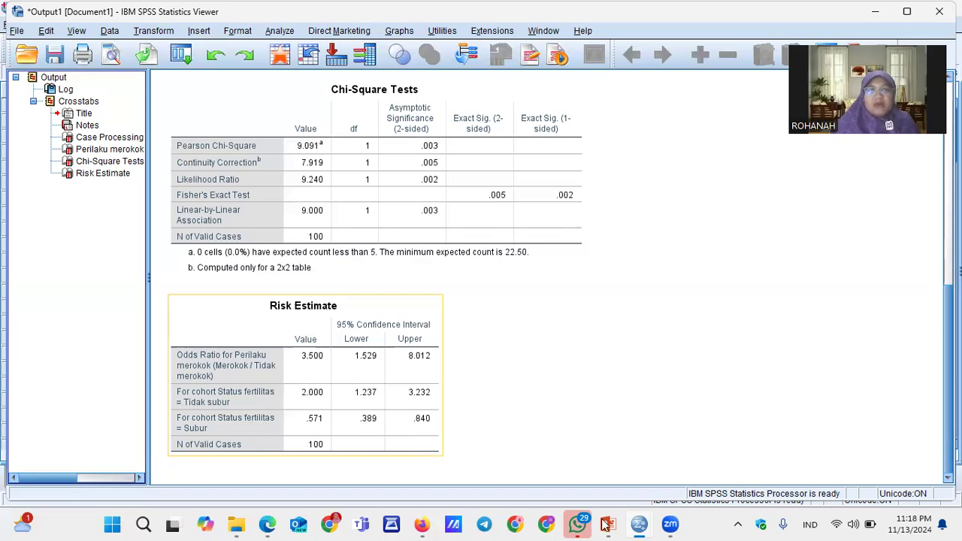
# Switch to the PowerPoint slide show with the closing TERIMA KASIH slide
pyautogui.moveTo(605, 524)
pyautogui.click(773, 455)
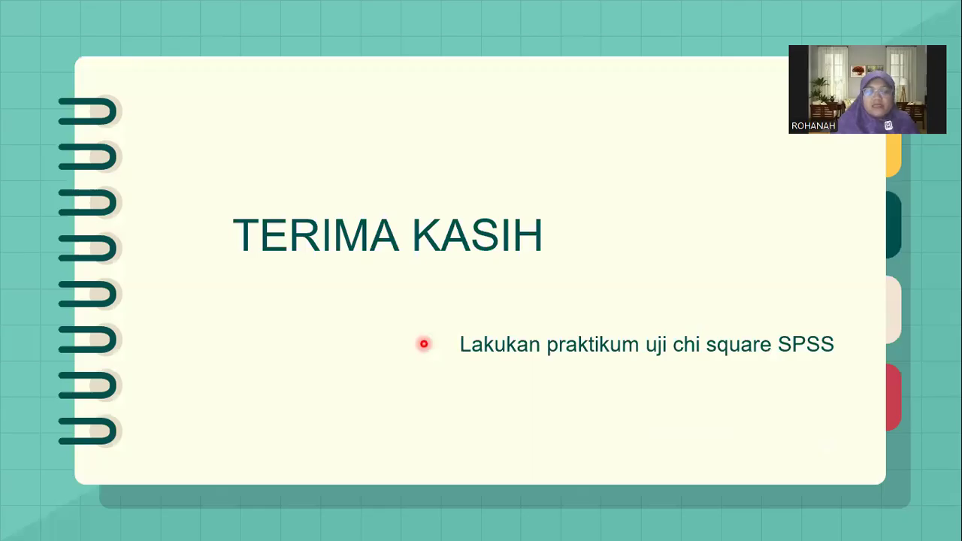